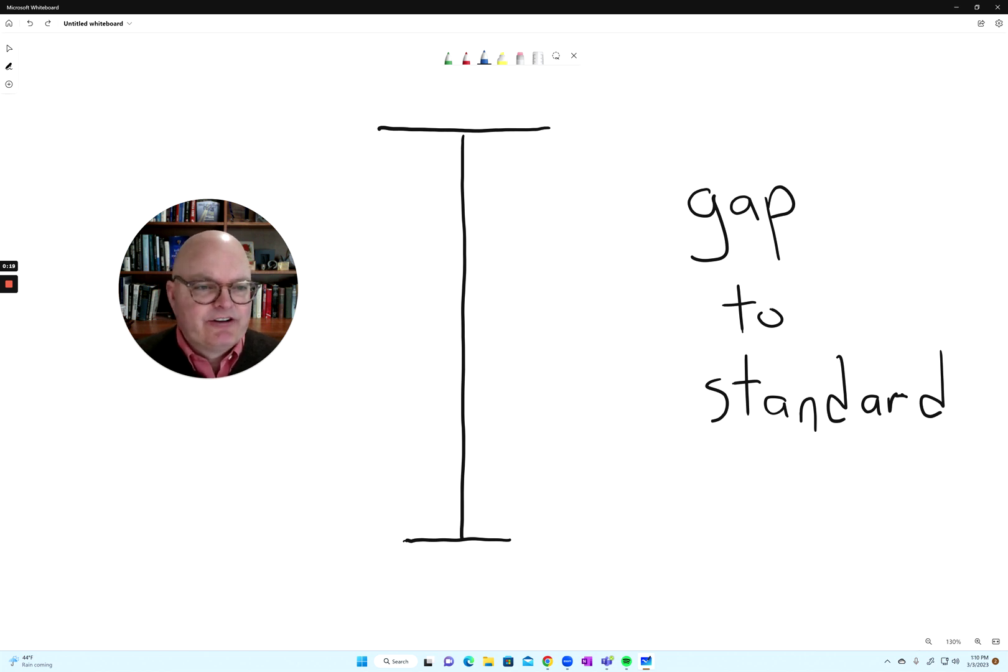
Draw a blue bracket down the left side of the 'gap to standard' words
mouse_move(704, 156)
mouse_down()
mouse_move(671, 159)
mouse_move(666, 429)
mouse_move(720, 448)
mouse_up()
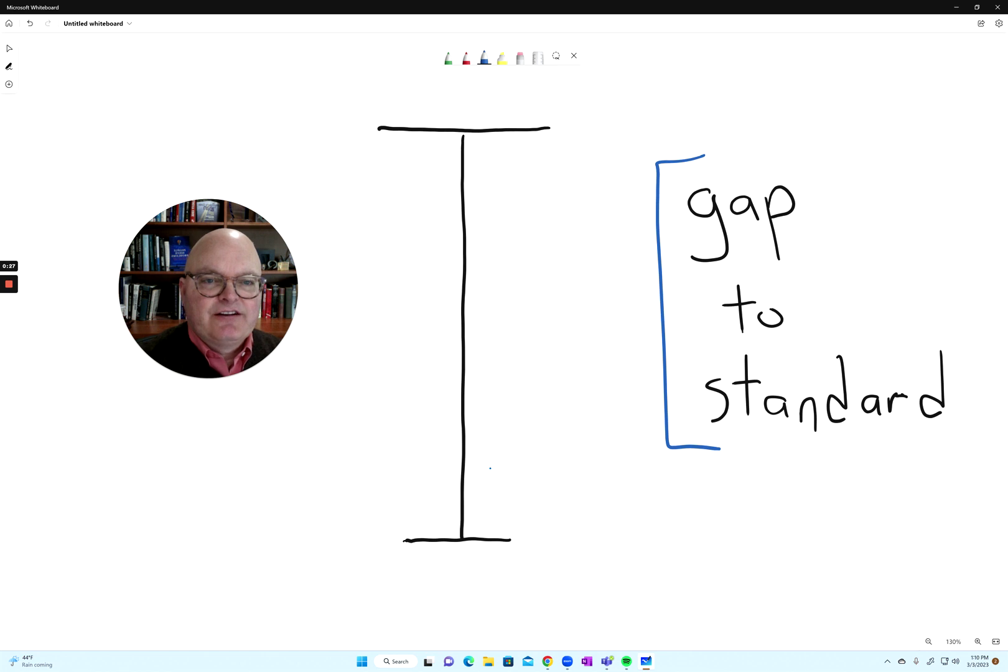
Write 'Standard' in blue beside the I-beam's top bar
mouse_move(578, 111)
mouse_down()
mouse_move(568, 155)
mouse_move(591, 147)
mouse_move(602, 111)
mouse_up()
mouse_move(620, 124)
mouse_down()
mouse_move(607, 134)
mouse_move(668, 147)
mouse_up()
mouse_move(661, 101)
mouse_down()
mouse_move(672, 148)
mouse_move(694, 149)
mouse_move(705, 129)
mouse_up()
drag(716, 91, 733, 141)
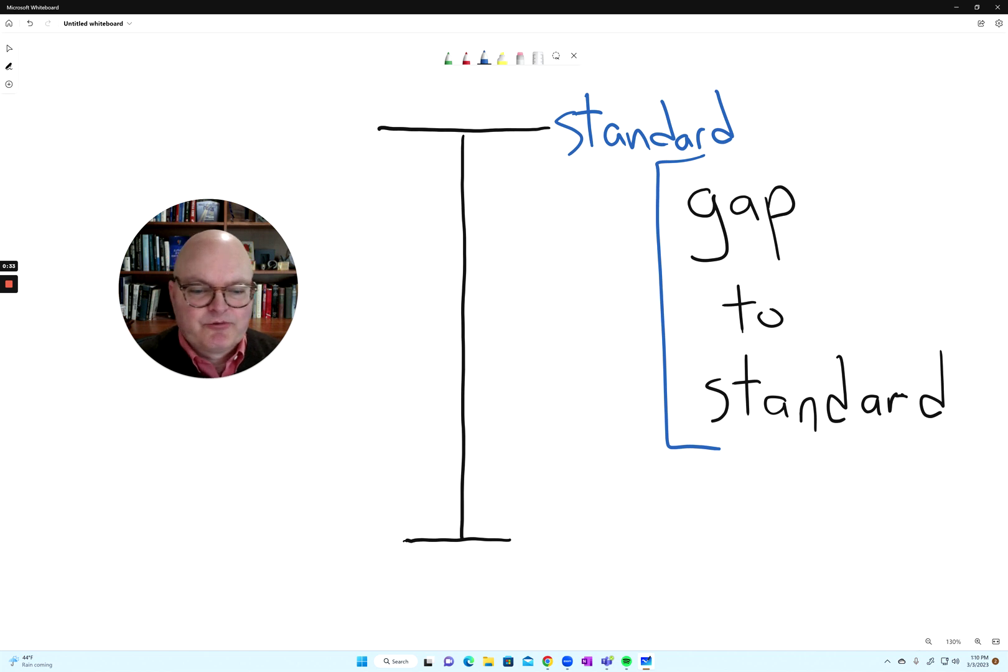
Write 'current state' by the bottom bar, then draw a blue stem line and an upward arrow
mouse_move(530, 530)
mouse_down()
mouse_move(529, 558)
mouse_move(558, 557)
mouse_up()
drag(567, 551, 580, 533)
mouse_move(591, 557)
mouse_down()
mouse_move(592, 537)
mouse_move(633, 559)
mouse_up()
click(621, 553)
mouse_move(636, 503)
mouse_down()
mouse_move(636, 558)
mouse_move(655, 526)
mouse_move(672, 567)
mouse_up()
drag(706, 511, 711, 563)
mouse_move(689, 542)
mouse_down()
mouse_move(720, 531)
mouse_move(736, 562)
mouse_up()
drag(740, 510, 744, 562)
mouse_move(728, 531)
mouse_down()
mouse_move(758, 523)
mouse_move(777, 552)
mouse_up()
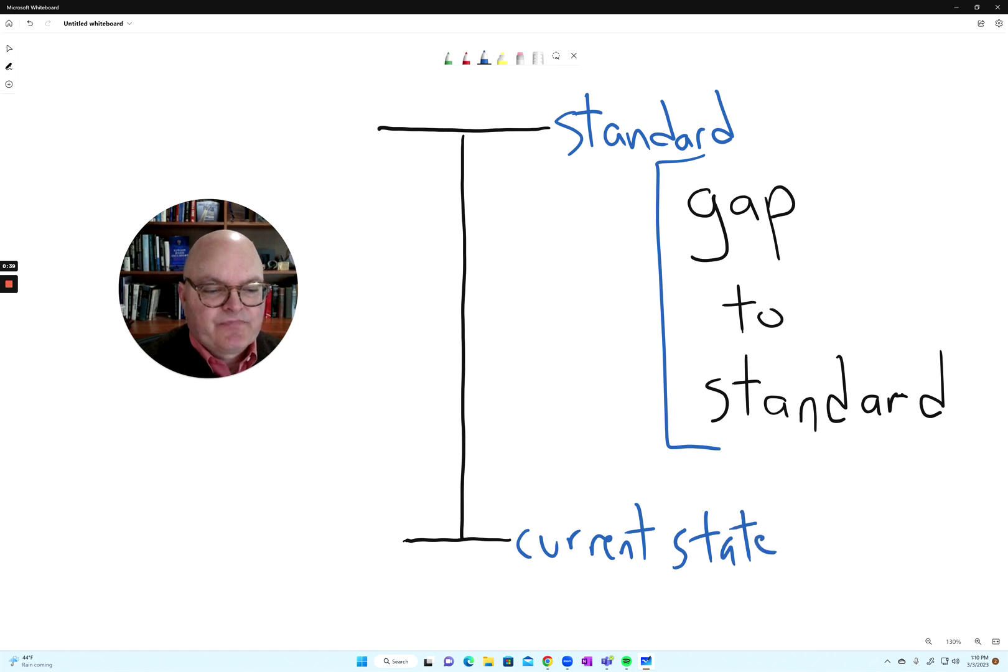
drag(486, 138, 485, 513)
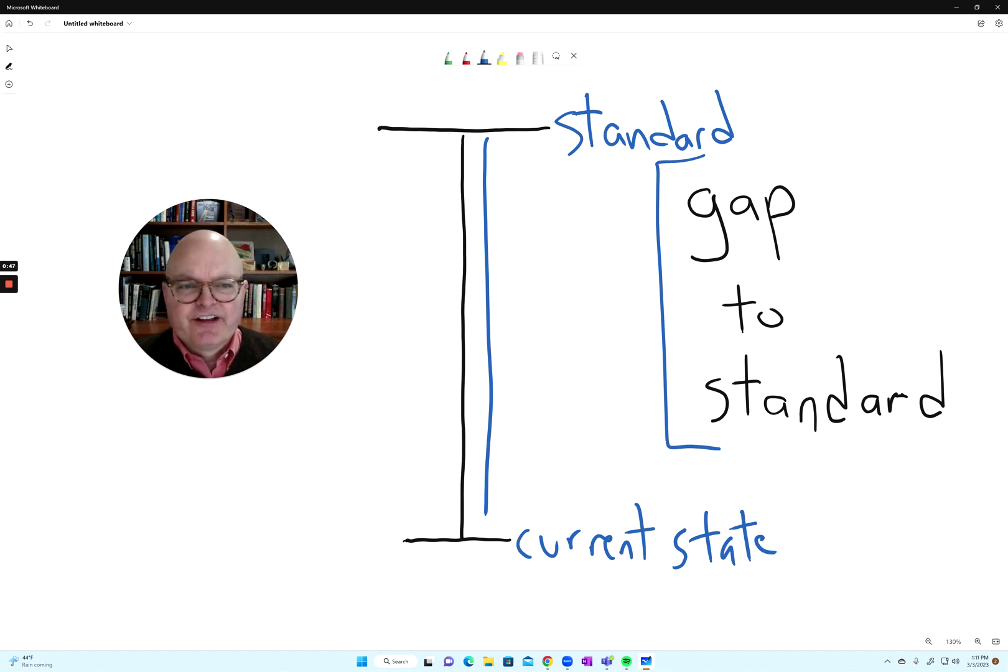
drag(534, 507, 537, 428)
Add more blue upward arrows toward Standard, then scroll down to the second I-beam
mouse_move(527, 444)
mouse_down()
mouse_move(545, 443)
mouse_move(541, 336)
mouse_move(549, 343)
mouse_move(532, 156)
mouse_up()
drag(526, 178, 543, 168)
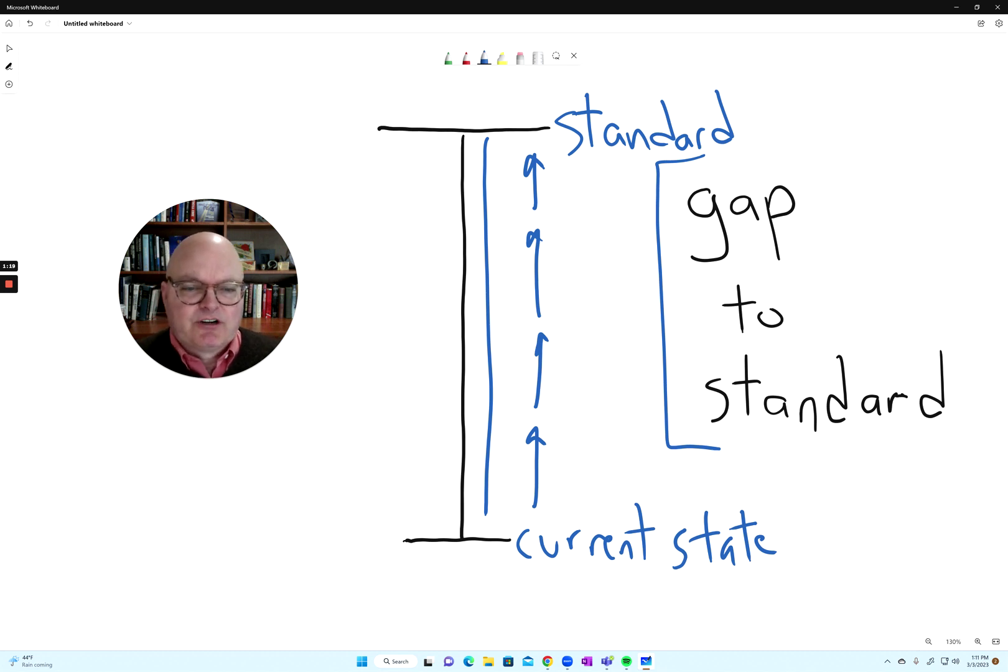
scroll(504, 336, down, 3)
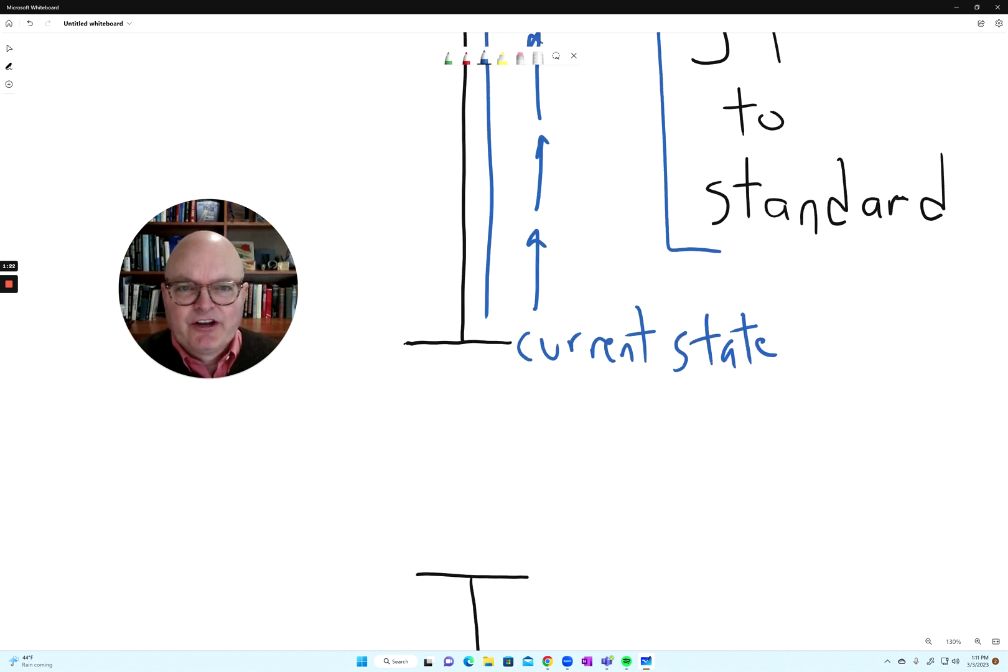
Center the second I-beam and write 'waste' in blue to its right
scroll(504, 336, down, 7)
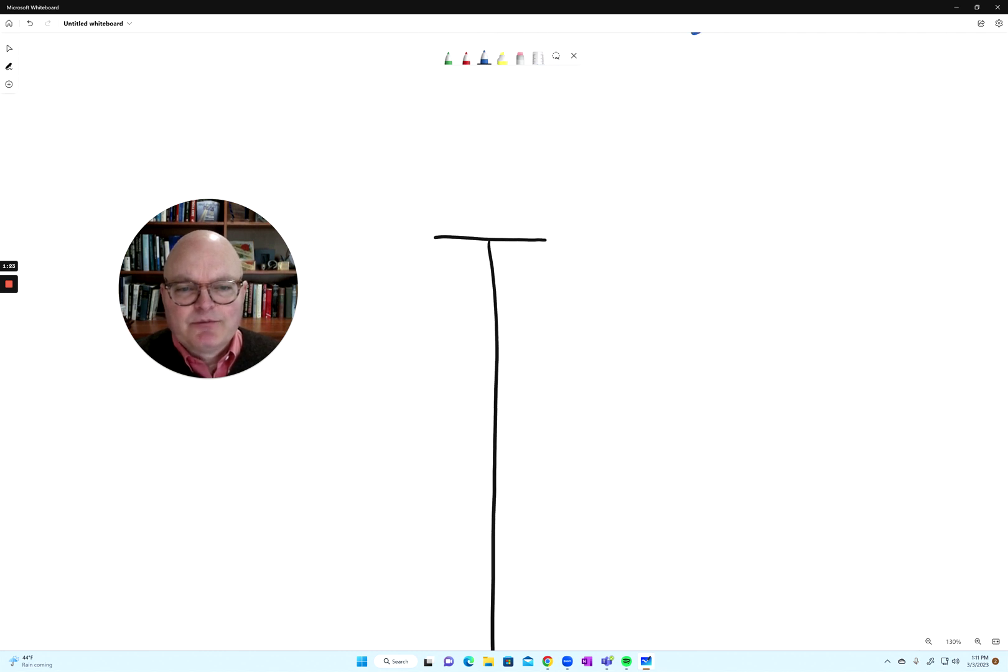
scroll(475, 340, right, 1)
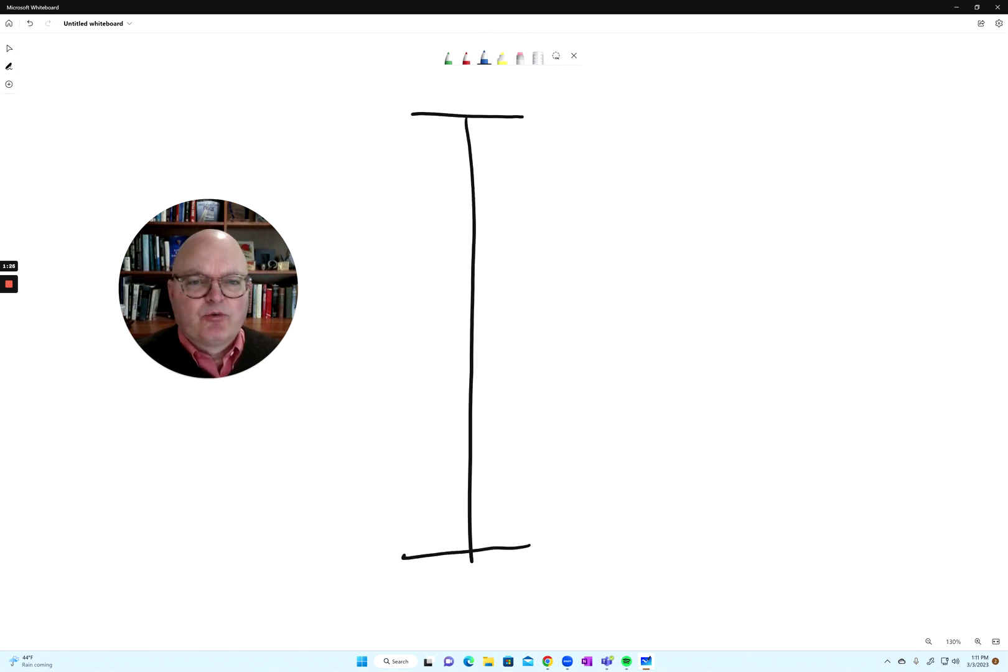
mouse_move(616, 247)
mouse_down()
mouse_move(689, 255)
mouse_move(696, 280)
mouse_up()
mouse_move(699, 260)
mouse_down()
mouse_move(713, 250)
mouse_move(711, 285)
mouse_up()
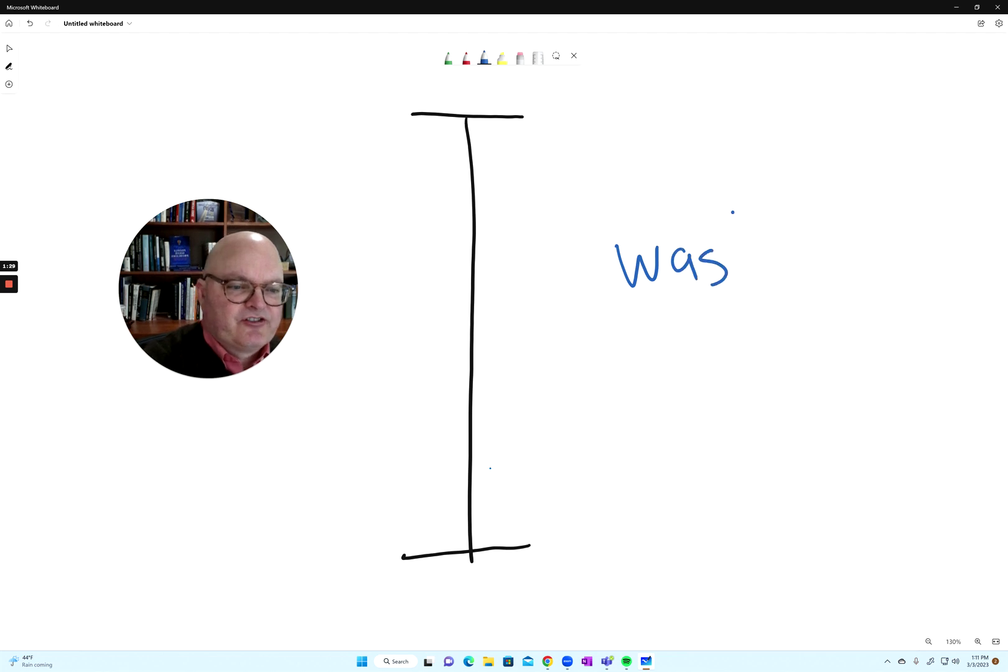
drag(733, 212, 743, 284)
mouse_move(721, 251)
mouse_down()
mouse_move(759, 245)
mouse_move(792, 281)
mouse_up()
Write 'elimination' in blue below 'waste'
drag(629, 347, 648, 362)
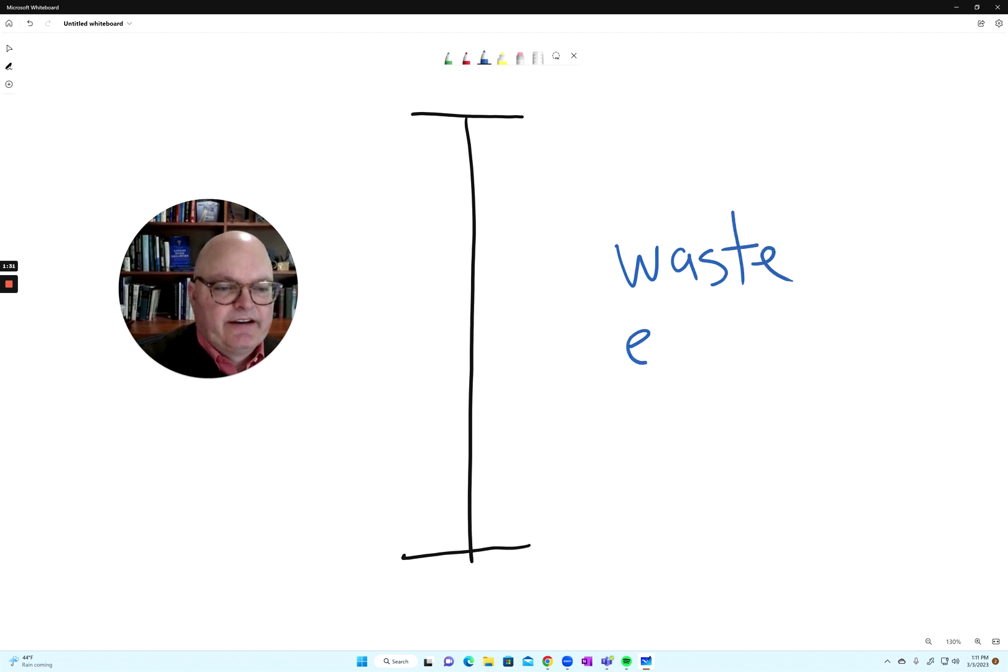
mouse_move(660, 308)
mouse_down()
mouse_move(672, 362)
mouse_move(687, 361)
mouse_up()
click(684, 326)
mouse_move(702, 346)
mouse_down()
mouse_move(705, 361)
mouse_move(747, 359)
mouse_up()
click(744, 339)
drag(755, 344, 780, 360)
mouse_move(800, 342)
mouse_down()
mouse_move(787, 350)
mouse_move(805, 364)
mouse_up()
drag(807, 304, 809, 362)
mouse_move(788, 336)
mouse_down()
mouse_move(827, 330)
mouse_move(839, 362)
mouse_move(865, 333)
mouse_move(903, 356)
mouse_up()
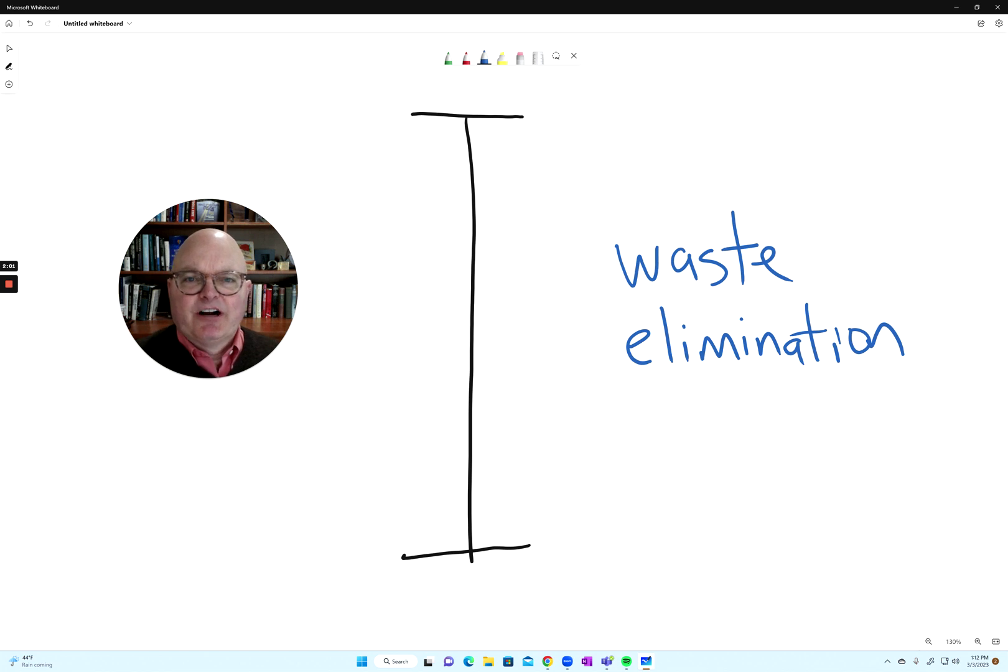
click(448, 58)
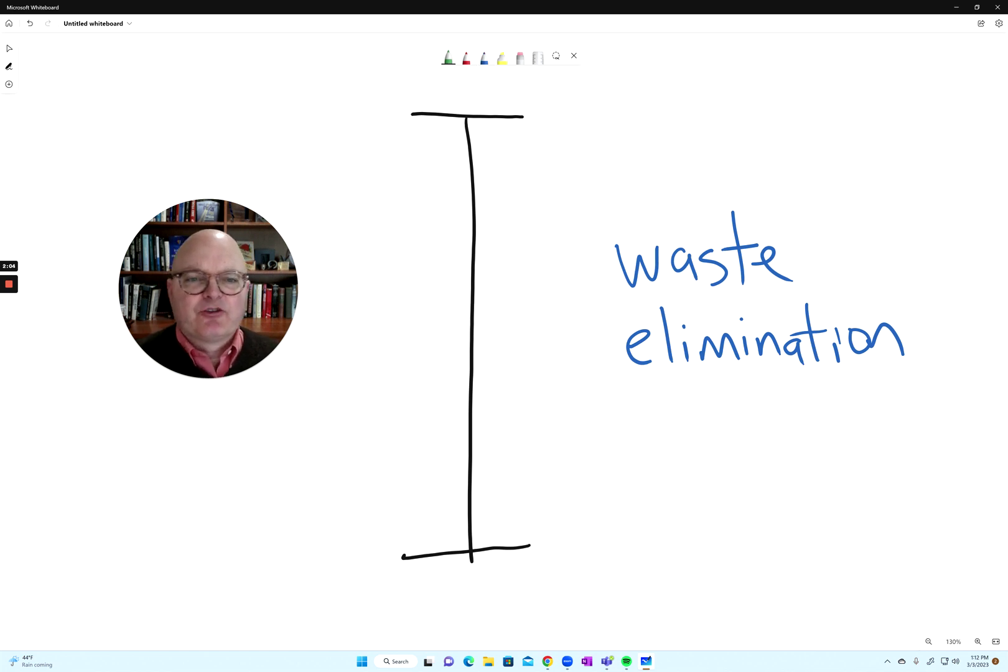
Write 'standard: zero' in green beside the second I-beam's top bar
drag(552, 109, 540, 147)
mouse_move(567, 81)
mouse_down()
mouse_move(570, 142)
mouse_move(586, 110)
mouse_move(596, 134)
mouse_up()
mouse_move(607, 121)
mouse_down()
mouse_move(611, 145)
mouse_move(627, 145)
mouse_move(674, 137)
mouse_move(685, 114)
mouse_up()
mouse_move(707, 72)
mouse_down()
mouse_move(694, 136)
mouse_move(723, 144)
mouse_move(756, 112)
mouse_move(783, 151)
mouse_move(799, 138)
mouse_move(823, 150)
mouse_up()
click(729, 112)
click(736, 125)
mouse_move(832, 128)
mouse_down()
mouse_move(834, 151)
mouse_move(845, 118)
mouse_up()
mouse_move(873, 120)
mouse_down()
mouse_move(858, 140)
mouse_move(872, 119)
mouse_up()
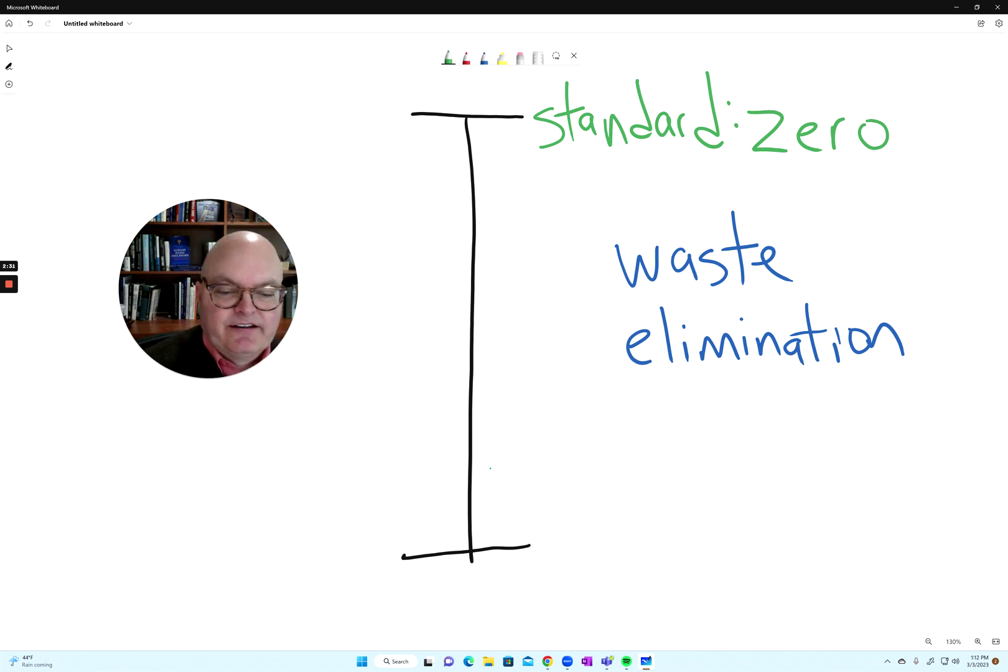
Write 'found waste' in green beside the bottom bar
mouse_move(563, 506)
mouse_down()
mouse_move(547, 509)
mouse_move(546, 576)
mouse_up()
mouse_move(533, 541)
mouse_down()
mouse_move(566, 536)
mouse_move(566, 549)
mouse_move(622, 563)
mouse_up()
drag(638, 503, 647, 575)
drag(644, 560, 630, 576)
mouse_move(672, 540)
mouse_down()
mouse_move(703, 542)
mouse_move(715, 532)
mouse_move(719, 554)
mouse_up()
drag(749, 519, 735, 563)
drag(760, 494, 764, 564)
drag(742, 525, 777, 513)
drag(781, 546, 799, 559)
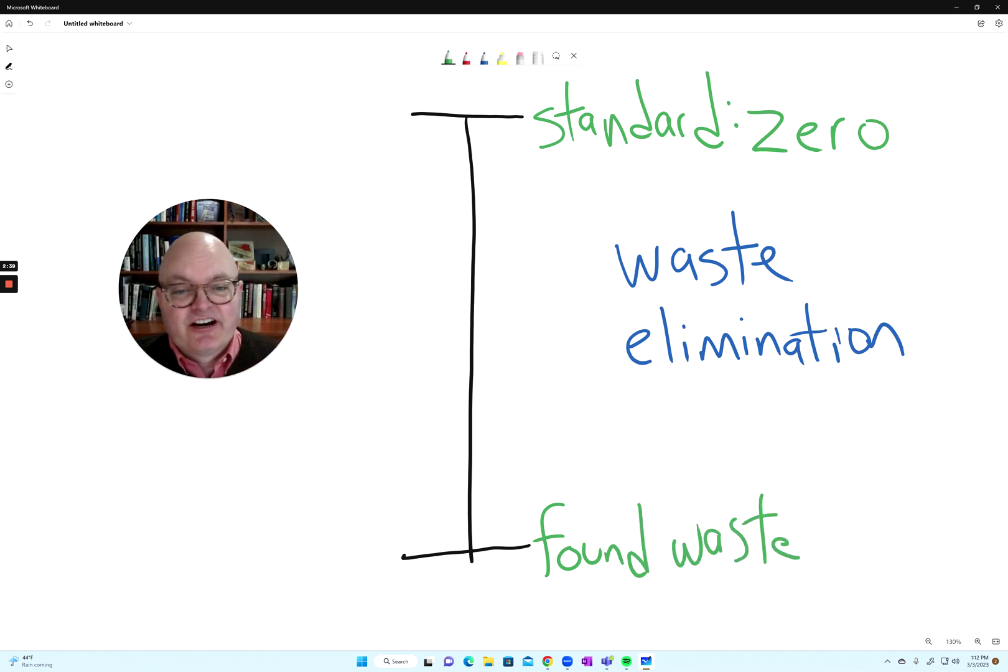
Draw a green line beside the stem and write 'problem statement' across it
drag(481, 121, 492, 522)
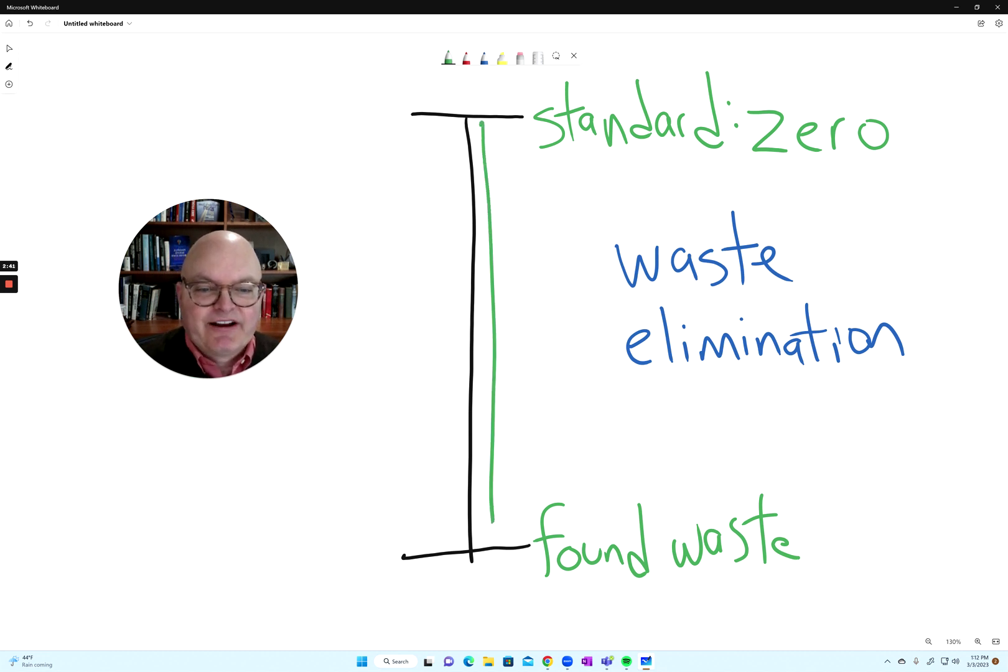
mouse_move(373, 301)
mouse_down()
mouse_move(381, 339)
mouse_move(377, 321)
mouse_move(413, 295)
mouse_up()
drag(418, 292, 430, 303)
mouse_move(439, 261)
mouse_down()
mouse_move(457, 290)
mouse_move(484, 268)
mouse_up()
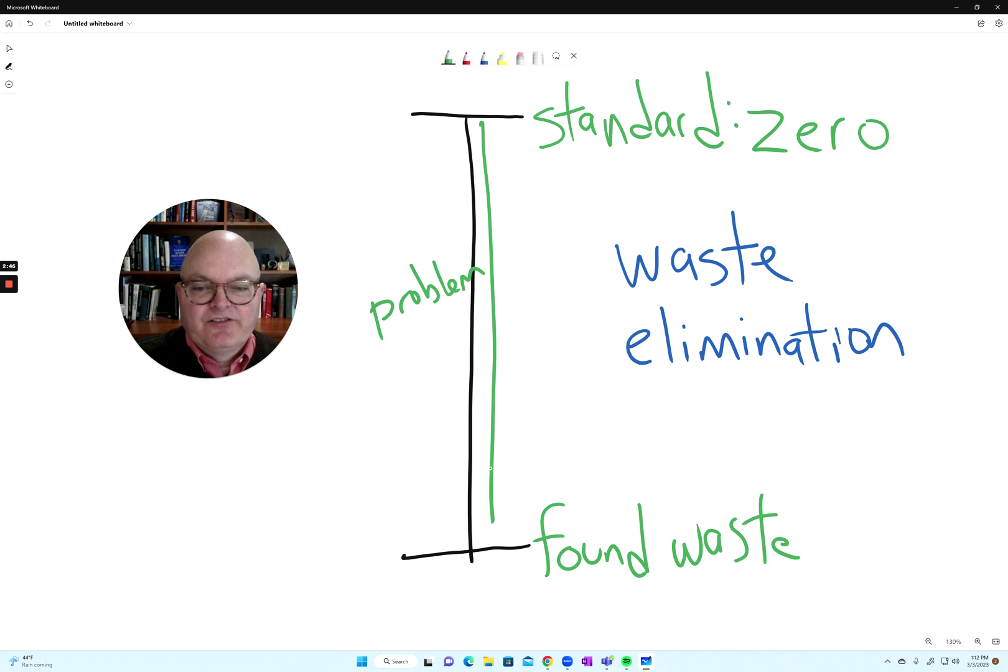
drag(405, 346, 397, 374)
drag(415, 319, 404, 363)
mouse_move(401, 345)
mouse_down()
mouse_move(421, 332)
mouse_move(440, 355)
mouse_up()
drag(438, 305, 443, 353)
mouse_move(436, 330)
mouse_down()
mouse_move(449, 326)
mouse_move(463, 342)
mouse_move(491, 325)
mouse_move(509, 333)
mouse_up()
mouse_move(513, 327)
mouse_down()
mouse_move(519, 304)
mouse_move(534, 319)
mouse_up()
mouse_move(539, 272)
mouse_down()
mouse_move(547, 318)
mouse_move(547, 286)
mouse_up()
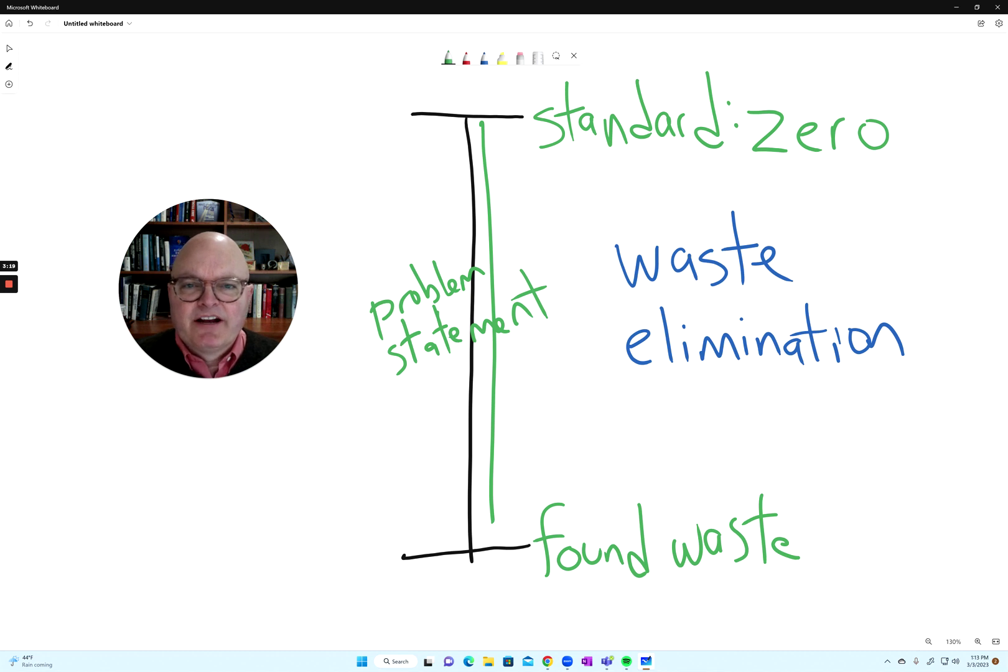
Write 'Cause + effect' in green at the lower left
drag(132, 415, 132, 445)
mouse_move(152, 428)
mouse_down()
mouse_move(140, 436)
mouse_move(157, 445)
mouse_up()
drag(167, 434, 184, 436)
mouse_move(199, 426)
mouse_down()
mouse_move(190, 441)
mouse_move(201, 446)
mouse_up()
drag(204, 435, 228, 443)
mouse_move(252, 414)
mouse_down()
mouse_move(255, 438)
mouse_move(266, 423)
mouse_up()
drag(283, 433, 290, 446)
click(311, 402)
drag(311, 401, 302, 447)
mouse_move(304, 429)
mouse_down()
mouse_move(317, 427)
mouse_move(320, 450)
mouse_move(329, 424)
mouse_up()
mouse_move(340, 443)
mouse_down()
mouse_move(347, 437)
mouse_move(350, 450)
mouse_up()
mouse_move(372, 431)
mouse_down()
mouse_move(373, 446)
mouse_move(384, 445)
mouse_up()
drag(366, 425, 391, 421)
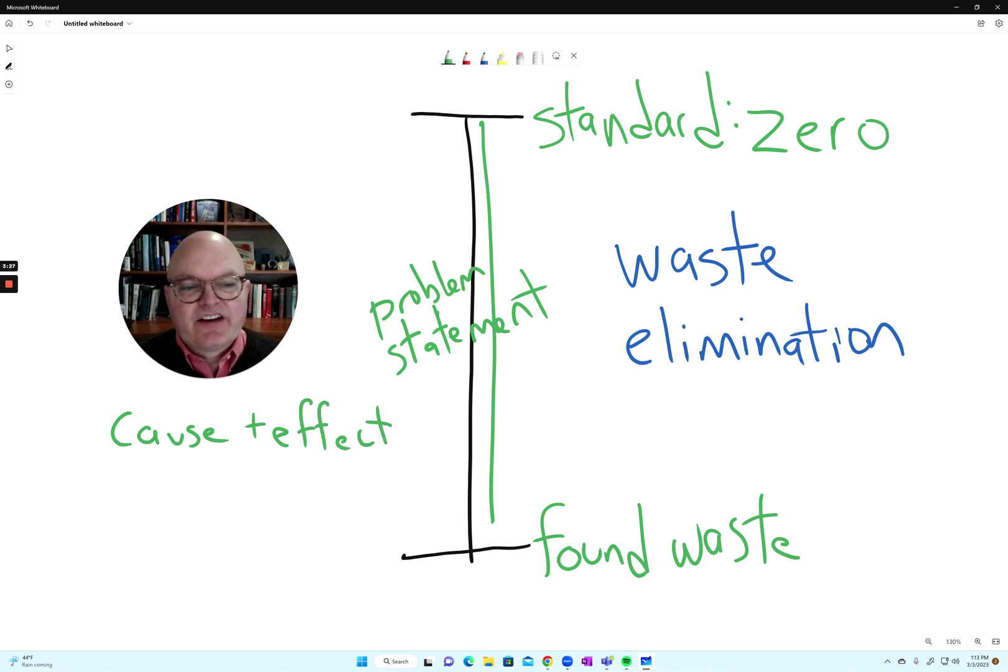
click(484, 56)
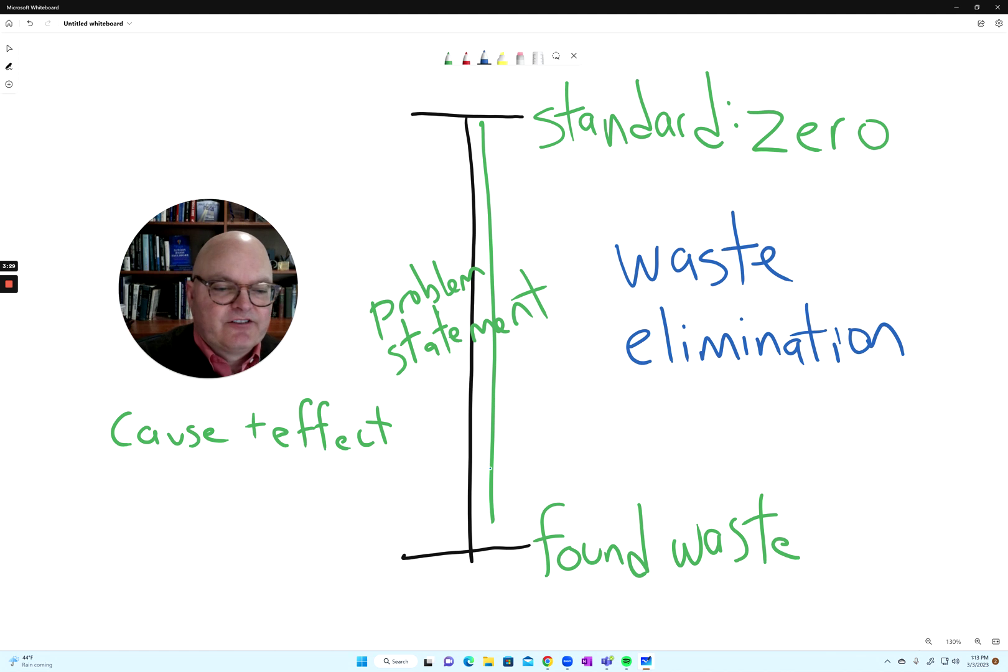
Write '(7 waste)' in blue under 'waste elimination'
mouse_move(629, 385)
mouse_down()
mouse_move(625, 437)
mouse_move(658, 432)
mouse_up()
mouse_move(688, 408)
mouse_down()
mouse_move(698, 425)
mouse_move(715, 406)
mouse_move(734, 425)
mouse_up()
drag(754, 405, 740, 430)
mouse_move(760, 374)
mouse_down()
mouse_move(771, 431)
mouse_move(782, 392)
mouse_up()
mouse_move(779, 415)
mouse_down()
mouse_move(788, 410)
mouse_move(797, 428)
mouse_up()
mouse_move(800, 371)
mouse_down()
mouse_move(811, 411)
mouse_move(806, 447)
mouse_up()
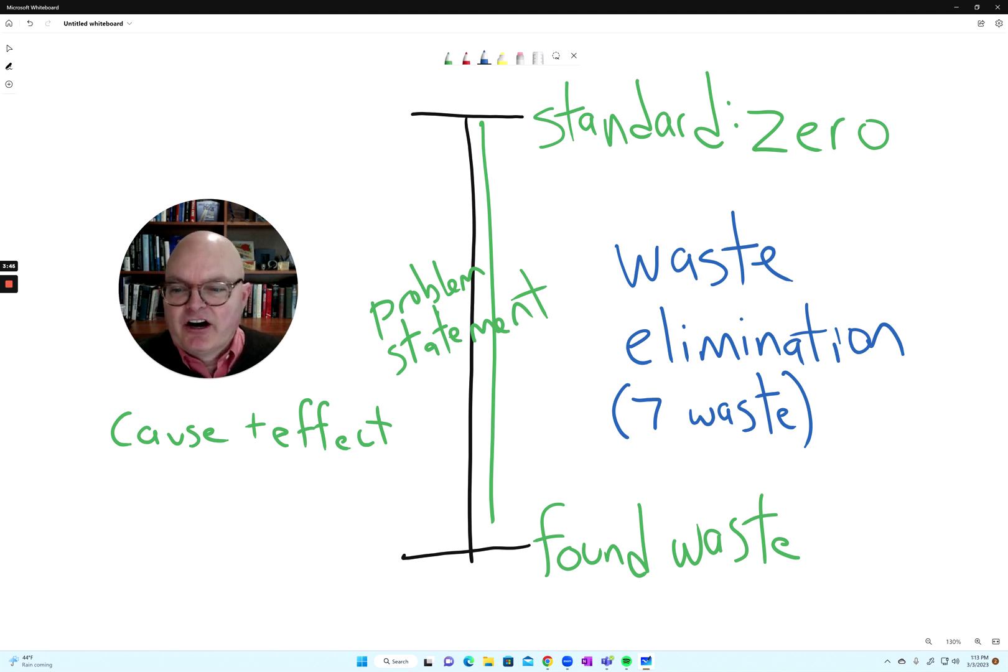
Underline 'Cause' in blue and write 'test to learn' in green beneath it
drag(221, 452, 122, 460)
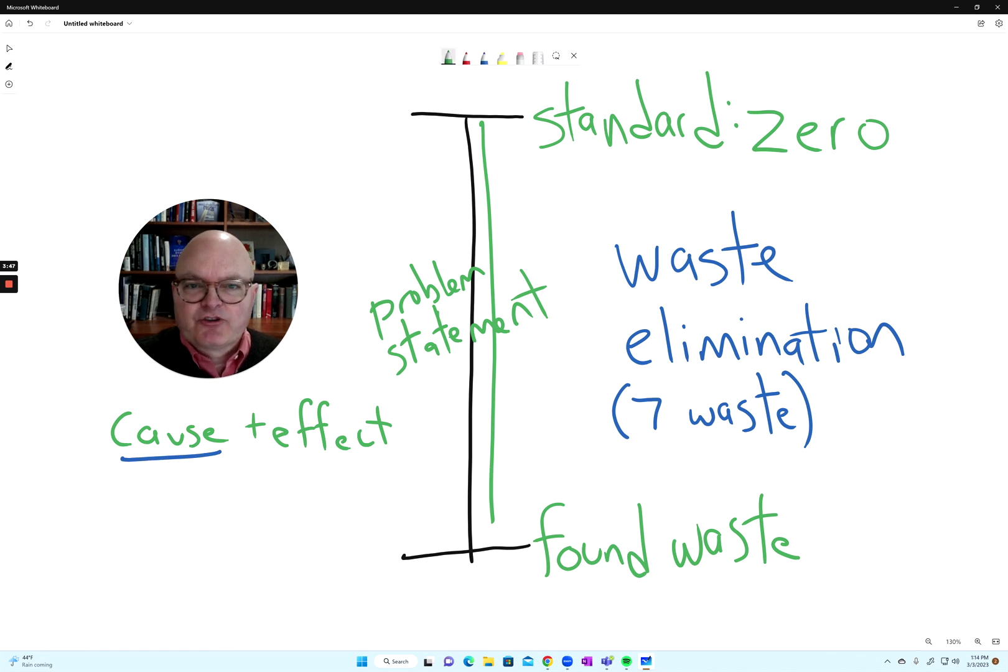
click(448, 57)
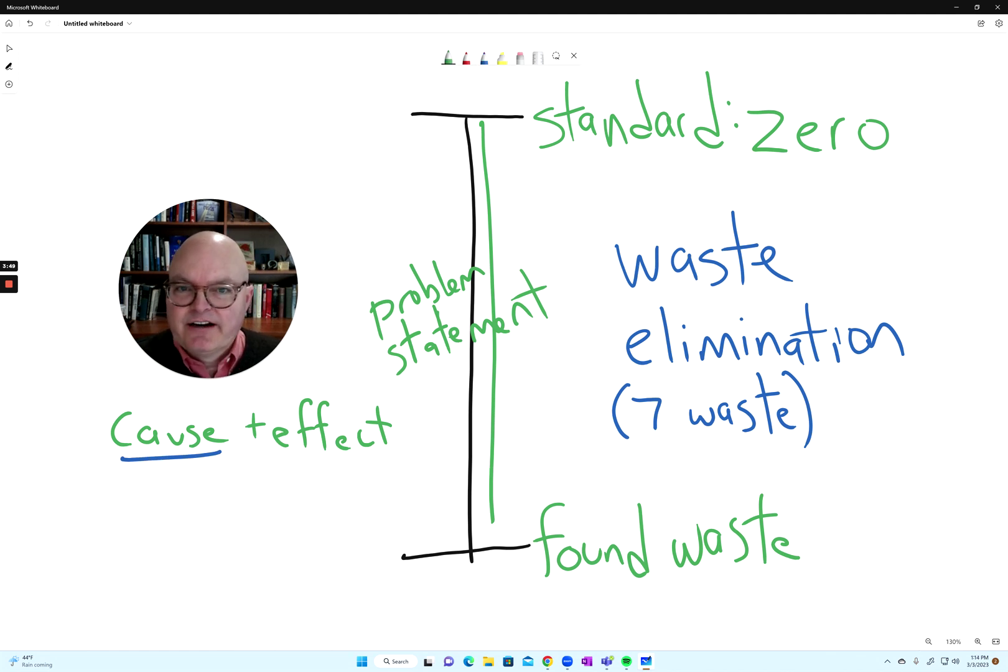
mouse_move(123, 492)
mouse_down()
mouse_move(131, 554)
mouse_move(140, 509)
mouse_up()
drag(142, 536, 159, 548)
drag(172, 528, 169, 555)
mouse_move(186, 496)
mouse_down()
mouse_move(203, 551)
mouse_move(216, 511)
mouse_move(236, 556)
mouse_up()
mouse_move(222, 533)
mouse_down()
mouse_move(252, 520)
mouse_move(260, 539)
mouse_up()
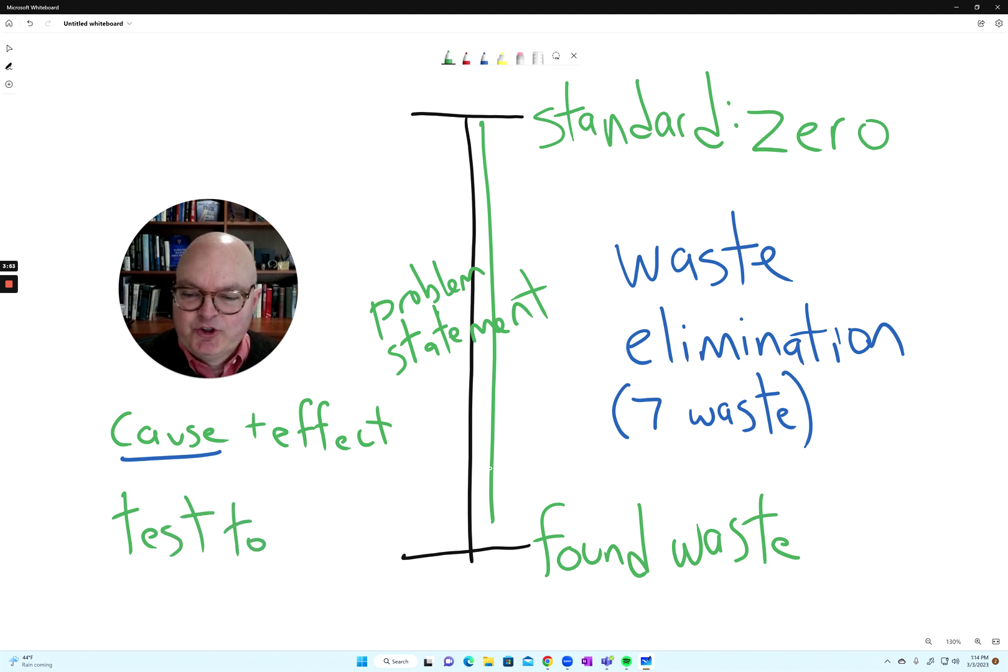
drag(277, 493, 281, 550)
mouse_move(290, 536)
mouse_down()
mouse_move(333, 551)
mouse_move(347, 528)
mouse_move(377, 548)
mouse_up()
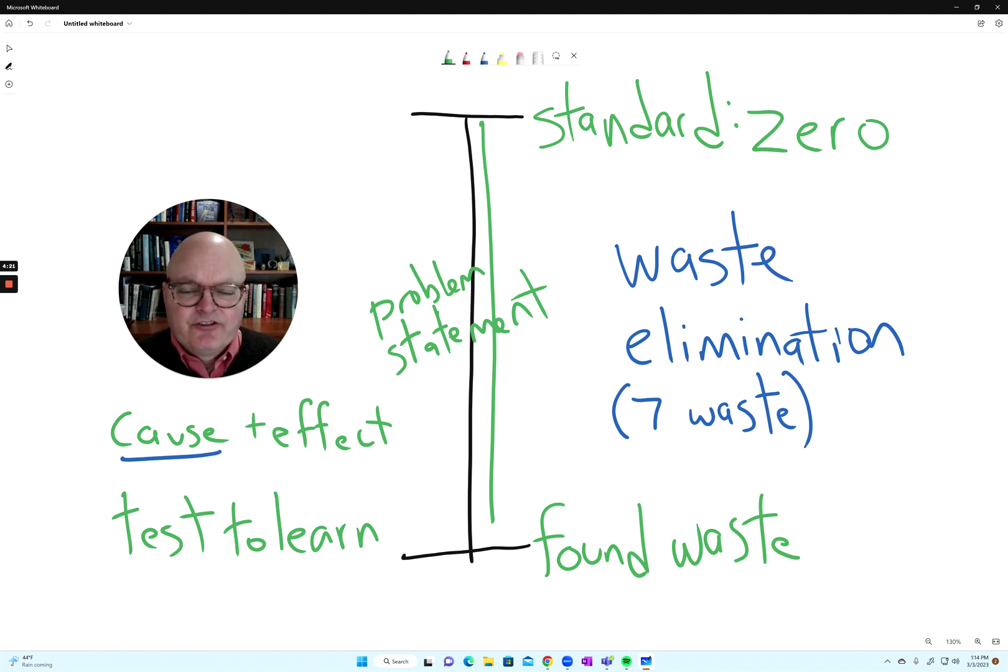
scroll(504, 336, down, 3)
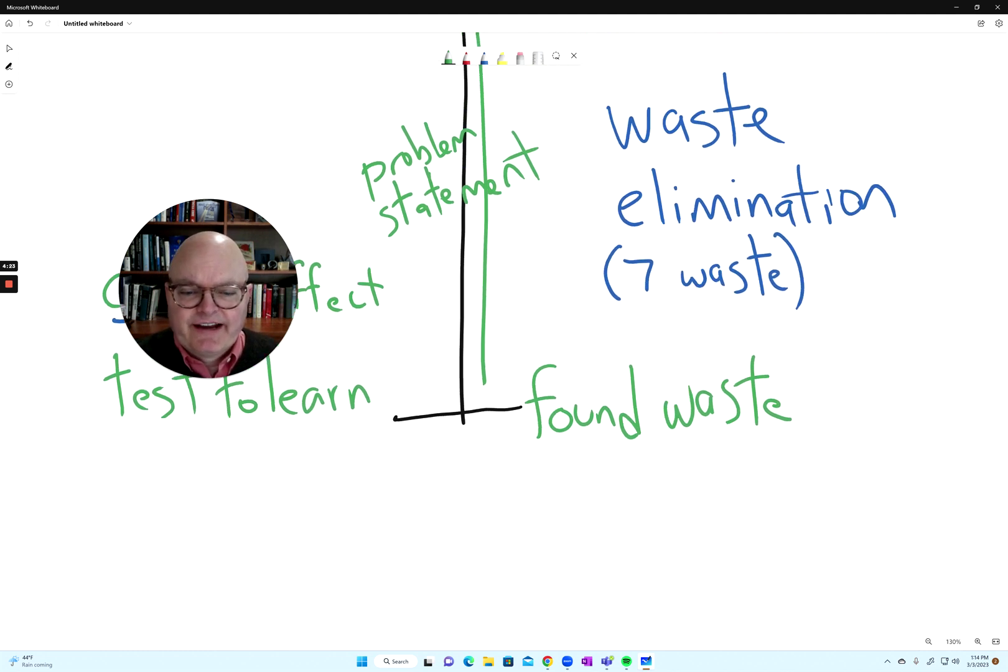
Scroll to the third I-beam and write 'standard' in blue midway beside its bar
scroll(504, 336, down, 7)
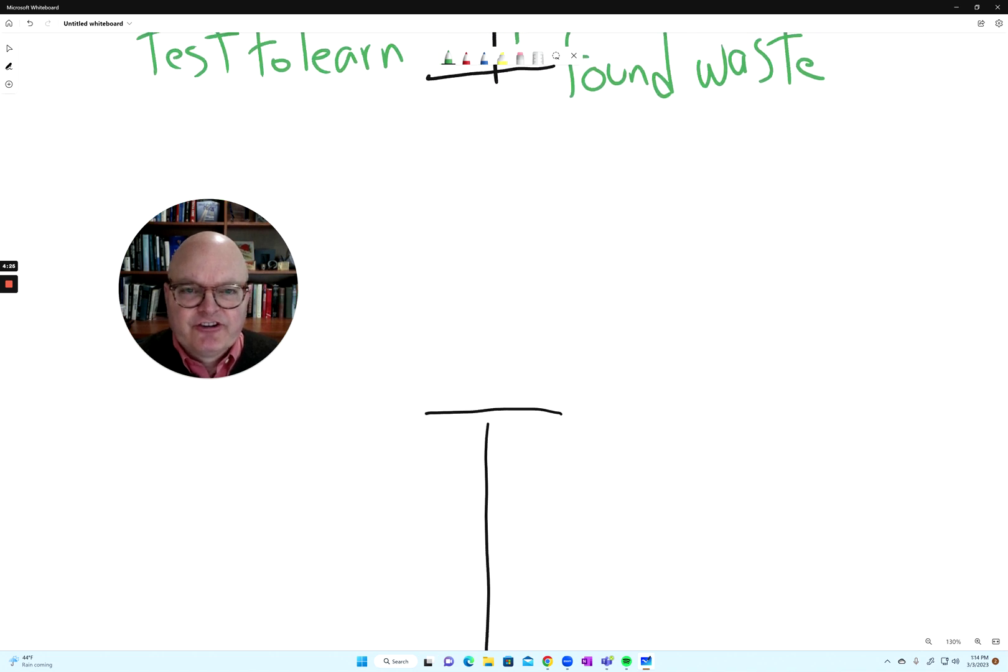
scroll(504, 336, down, 6)
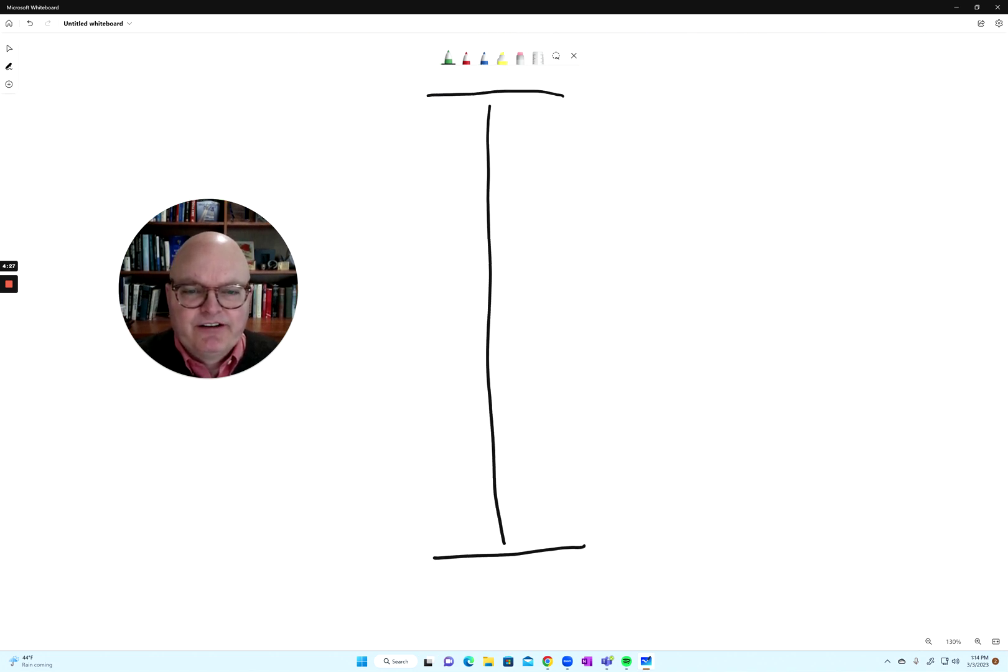
click(484, 57)
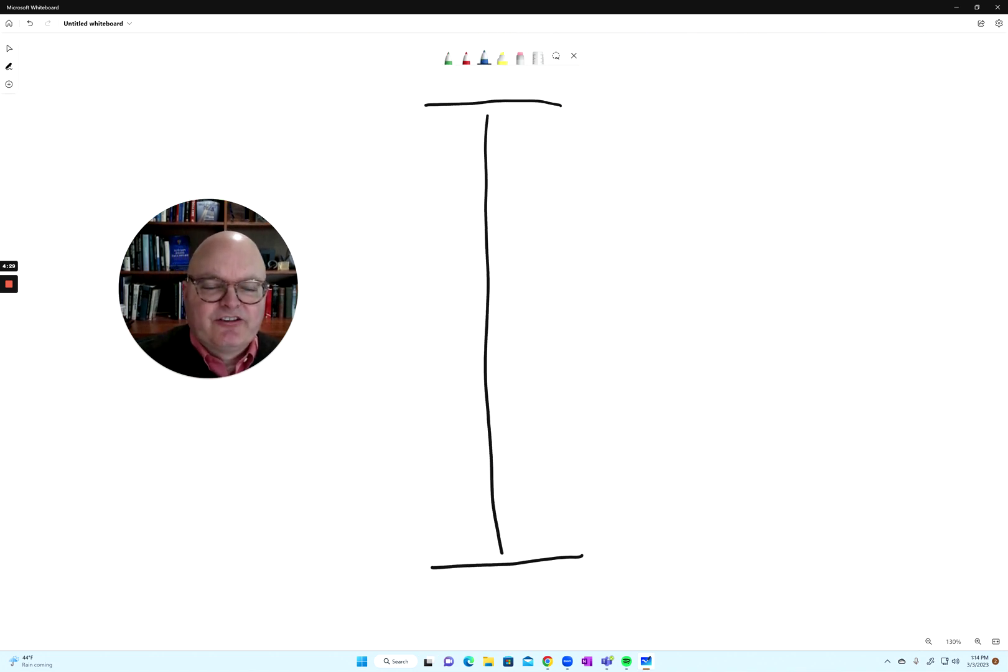
drag(650, 286, 634, 329)
drag(654, 256, 668, 328)
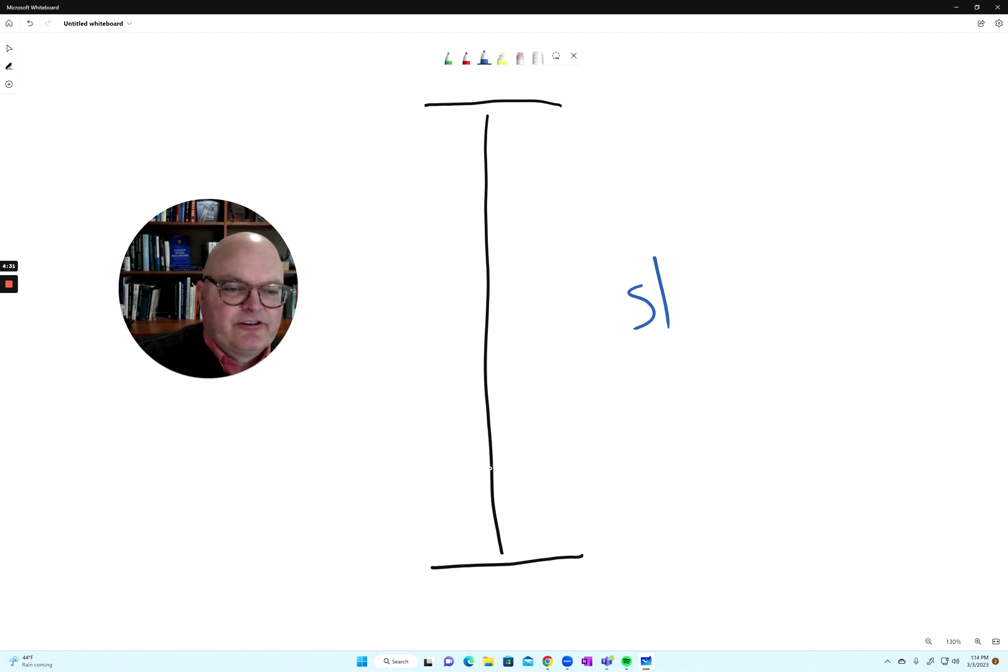
mouse_move(646, 281)
mouse_down()
mouse_move(682, 279)
mouse_move(704, 320)
mouse_up()
drag(713, 293, 733, 320)
drag(741, 247, 760, 312)
mouse_move(777, 292)
mouse_down()
mouse_move(769, 313)
mouse_move(784, 316)
mouse_up()
drag(790, 316, 802, 288)
drag(813, 247, 825, 306)
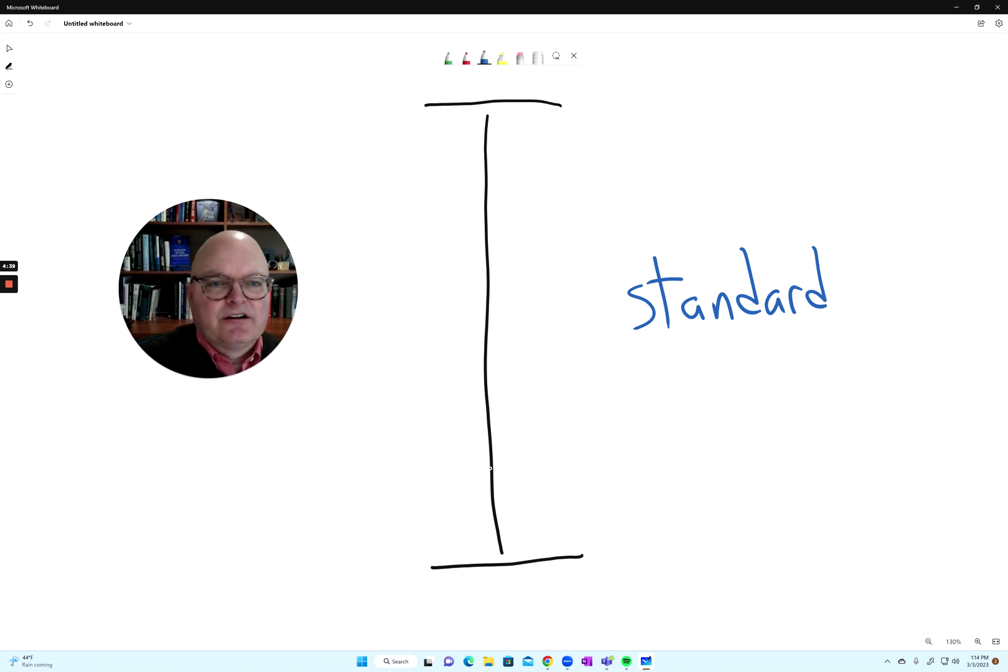
Write 'have standard' in blue next to the top bar
drag(568, 76, 579, 119)
mouse_move(578, 107)
mouse_down()
mouse_move(602, 118)
mouse_move(624, 101)
mouse_move(629, 114)
mouse_up()
mouse_move(632, 97)
mouse_down()
mouse_move(665, 113)
mouse_move(710, 112)
mouse_move(695, 122)
mouse_up()
mouse_move(717, 61)
mouse_down()
mouse_move(726, 118)
mouse_move(734, 77)
mouse_move(751, 104)
mouse_up()
drag(760, 97, 782, 108)
mouse_move(792, 61)
mouse_down()
mouse_move(799, 110)
mouse_move(807, 107)
mouse_up()
mouse_move(812, 97)
mouse_down()
mouse_move(817, 107)
mouse_move(827, 90)
mouse_up()
drag(849, 93, 854, 111)
Write 'don't' by the bottom bar and draw a vertical blue line beside the stem
drag(608, 514, 614, 580)
mouse_move(631, 554)
mouse_down()
mouse_move(626, 575)
mouse_move(630, 555)
mouse_up()
mouse_move(646, 580)
mouse_down()
mouse_move(648, 563)
mouse_move(664, 581)
mouse_up()
mouse_move(675, 529)
mouse_down()
mouse_move(687, 584)
mouse_move(668, 555)
mouse_up()
drag(661, 522, 659, 535)
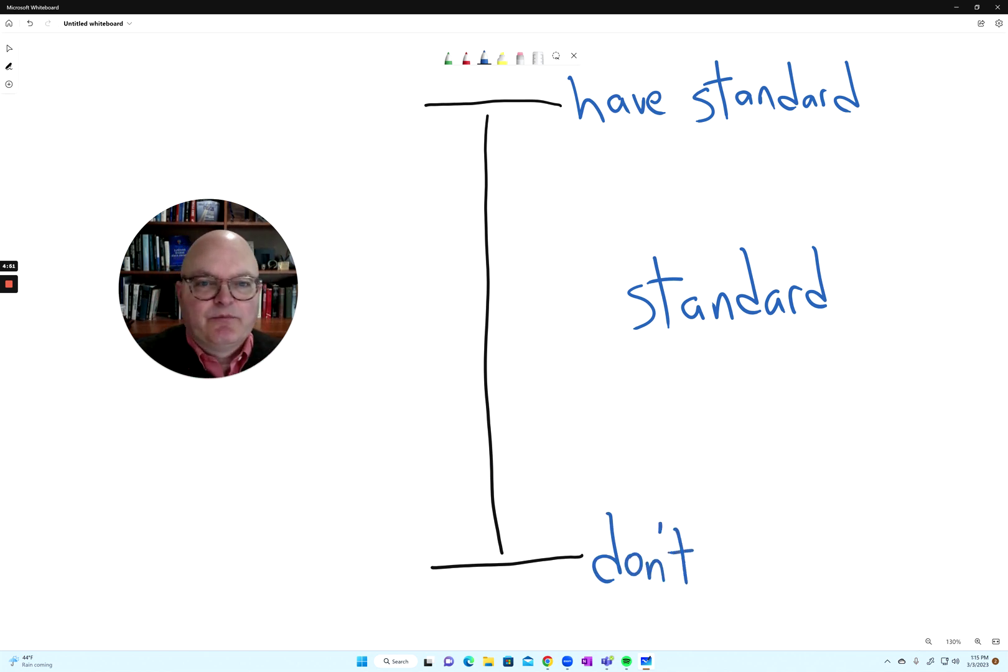
drag(501, 110, 512, 552)
Handwrite 'root cause' in green to the left of the new gap diagram
click(448, 58)
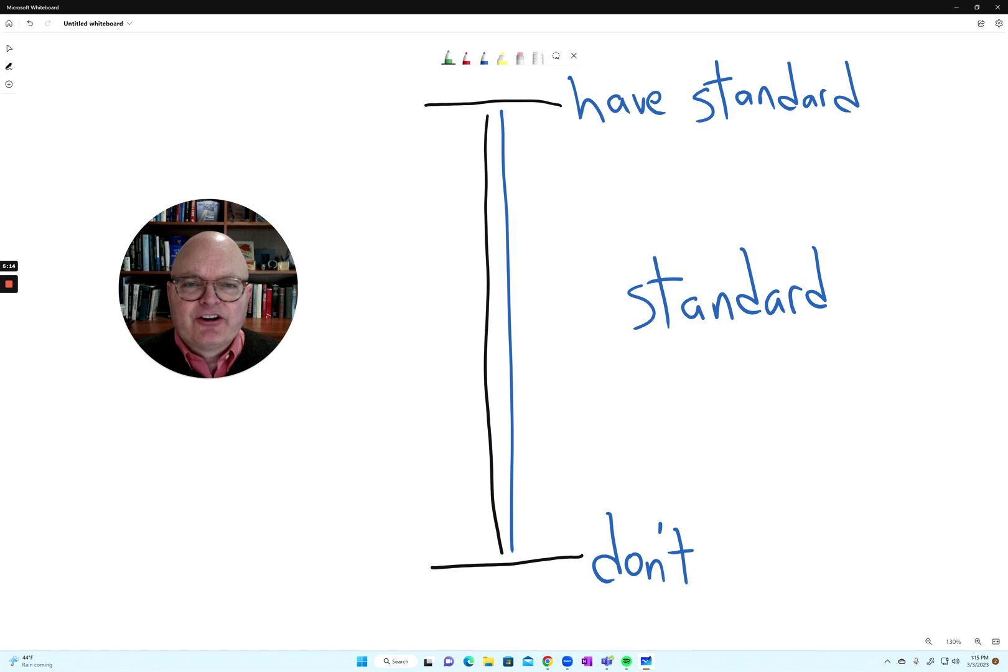
mouse_move(120, 402)
mouse_down()
mouse_move(192, 413)
mouse_move(212, 434)
mouse_up()
mouse_move(186, 406)
mouse_down()
mouse_move(223, 403)
mouse_move(265, 432)
mouse_move(362, 426)
mouse_up()
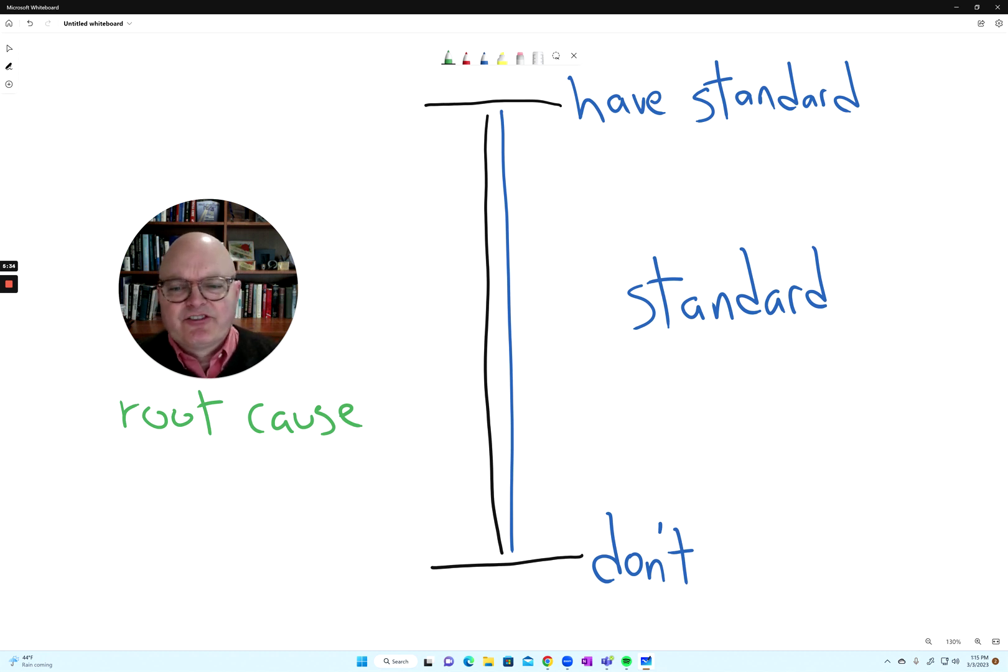
Strike through 'cause' in 'root cause' with a red diagonal slash
click(467, 58)
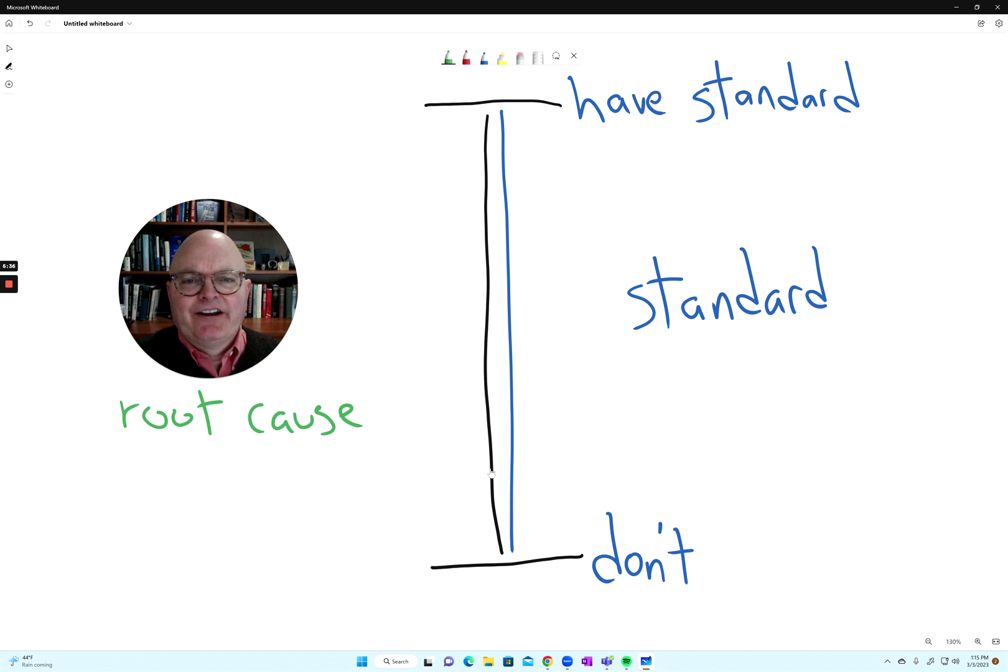
drag(226, 391, 281, 449)
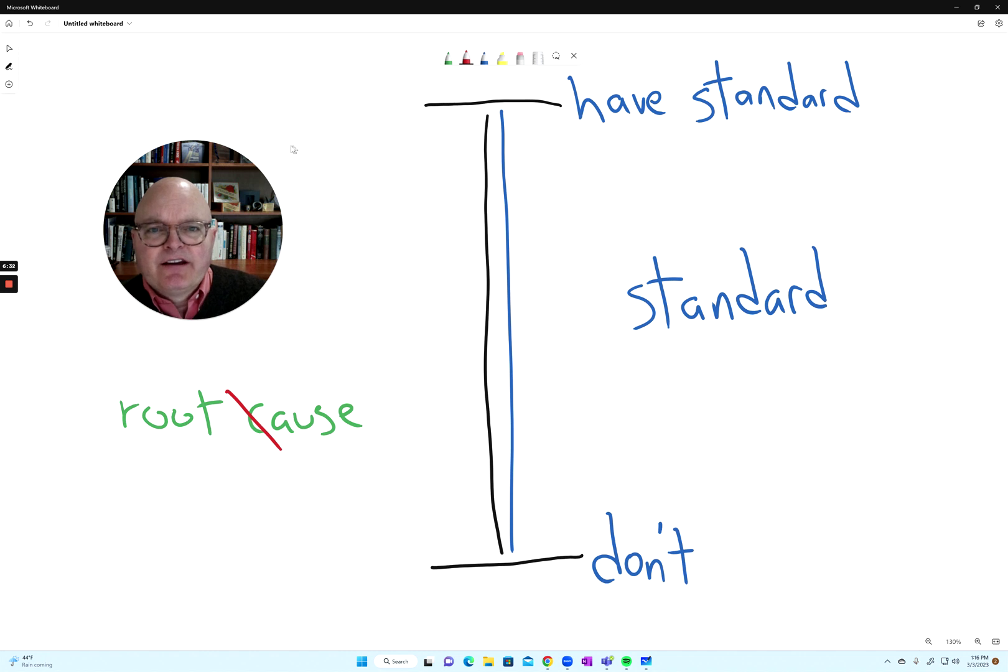
mouse_move(219, 202)
mouse_move(6, 297)
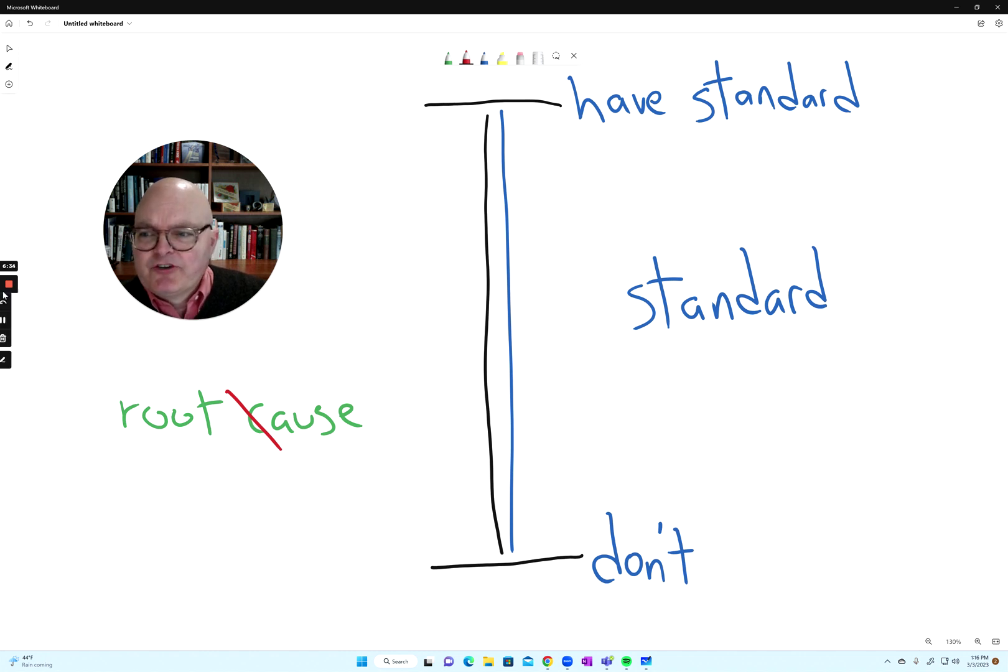